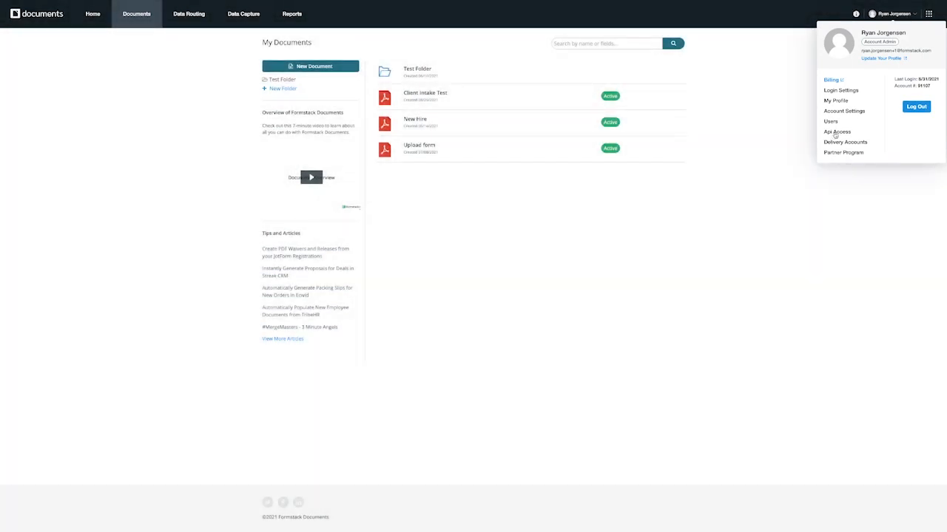
Step: Open the account's API Access page showing the Salesforce and Formstack API keys
left_click(836, 133)
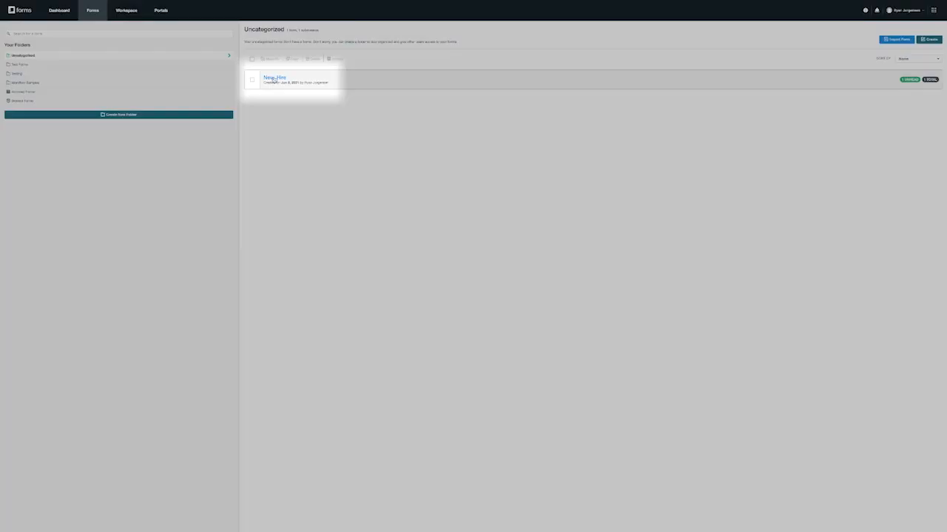
Step: In the New_Hire form's integrations, search 'documents' and add Formstack Documents
left_click(275, 78)
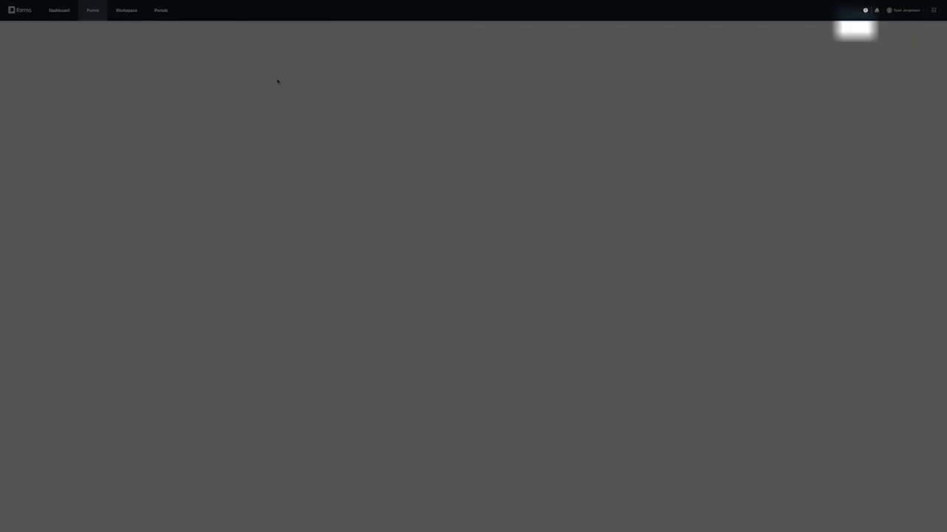
left_click(854, 30)
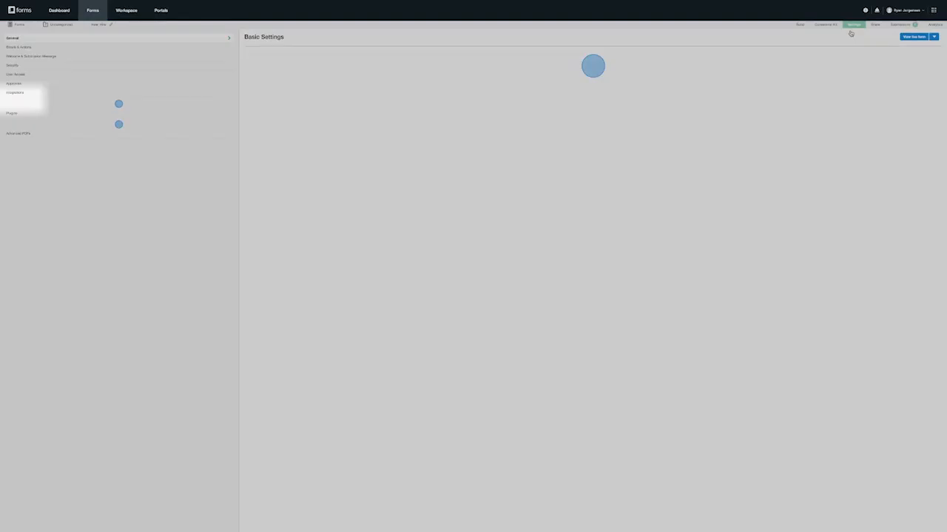
left_click(24, 102)
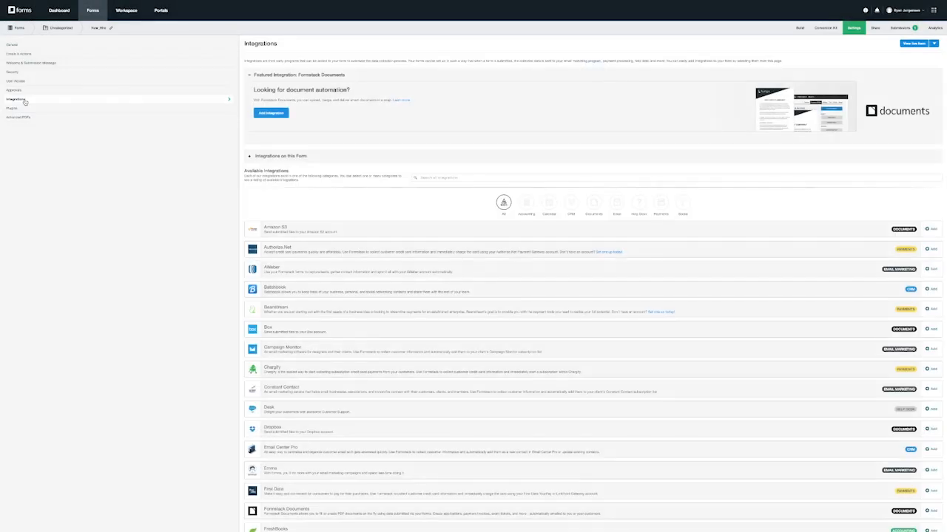
left_click(469, 178)
type("documents")
left_click(929, 214)
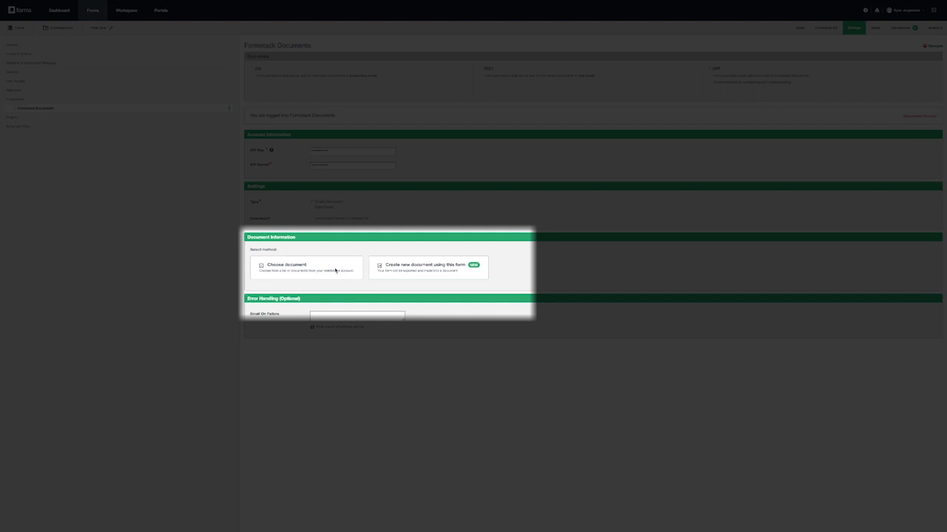
Step: Link the integration to the existing New Hire document
left_click(334, 271)
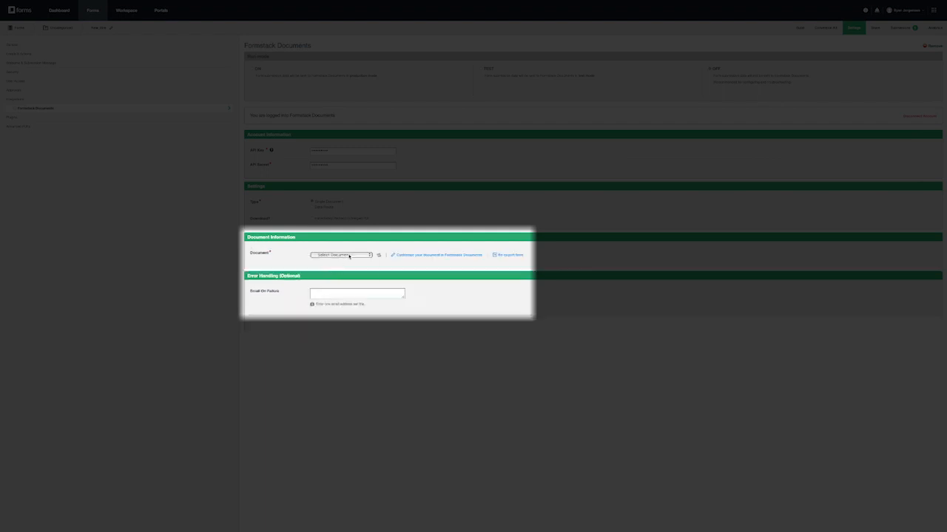
left_click(347, 255)
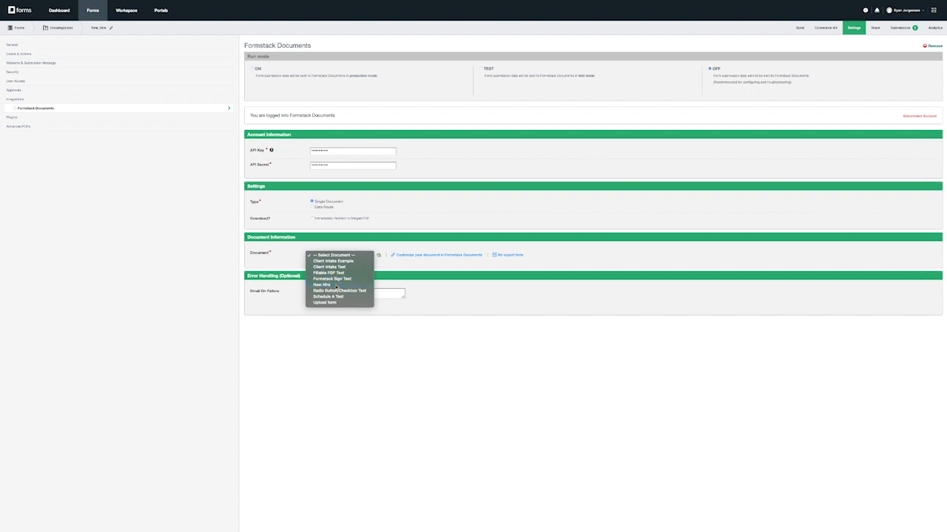
left_click(335, 285)
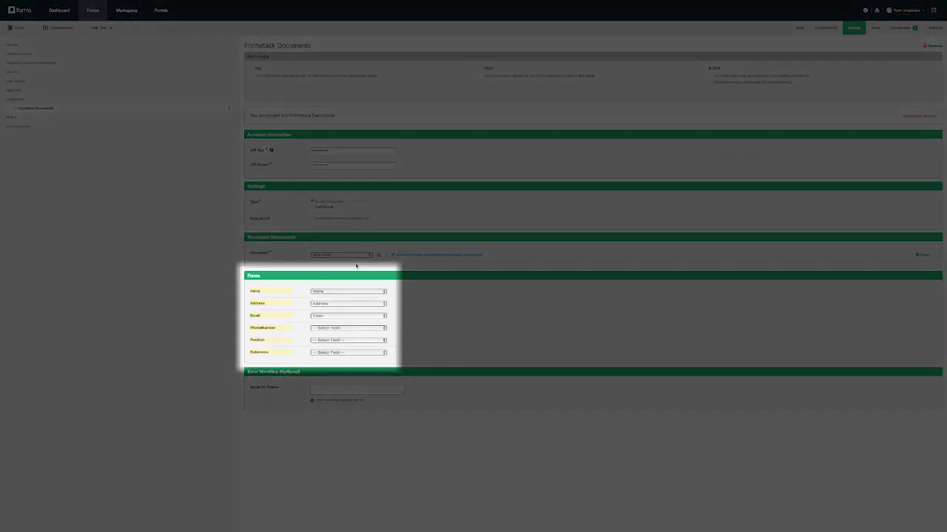
Step: Map PhoneNumber to Phone, Position to the position question, and Reference to 'How did you hear about us?'
left_click(349, 327)
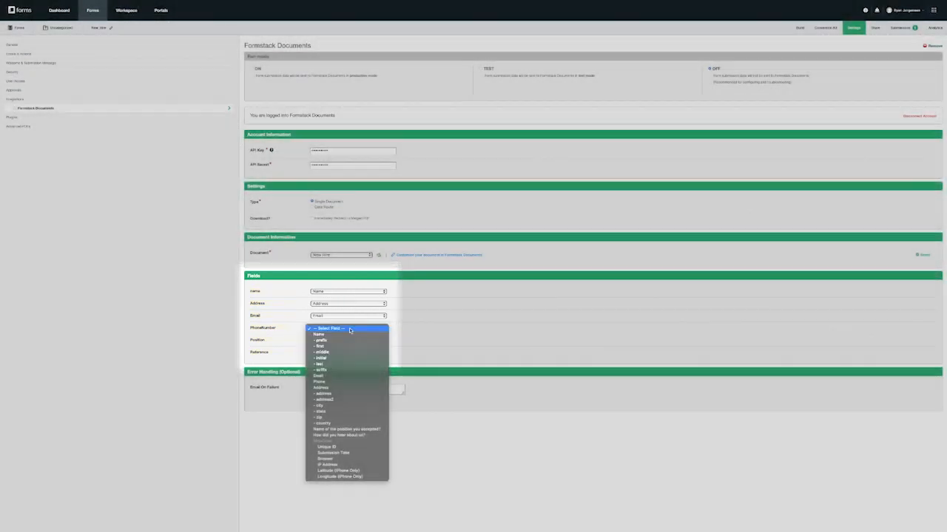
left_click(334, 381)
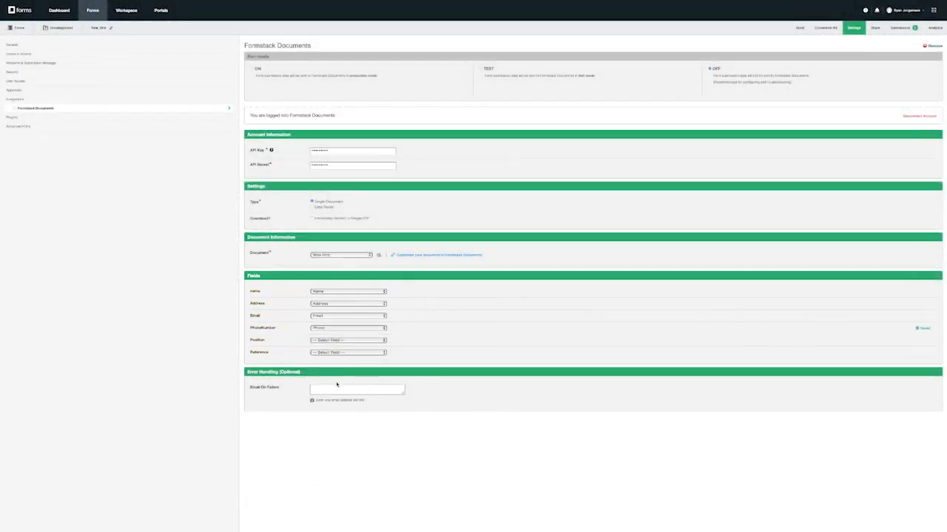
left_click(345, 341)
left_click(345, 440)
left_click(346, 353)
left_click(348, 443)
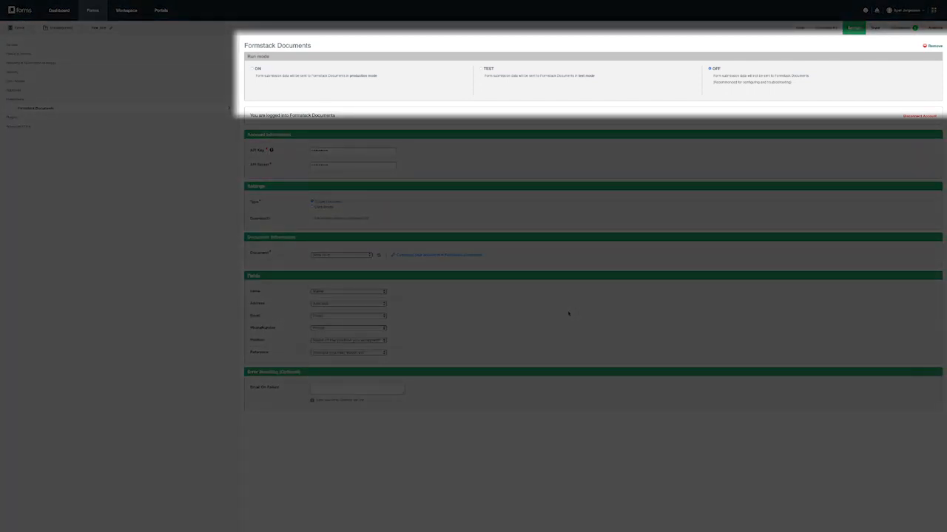
Step: Set the integration's run mode to ON and bring up the Formstack apps list
left_click(253, 69)
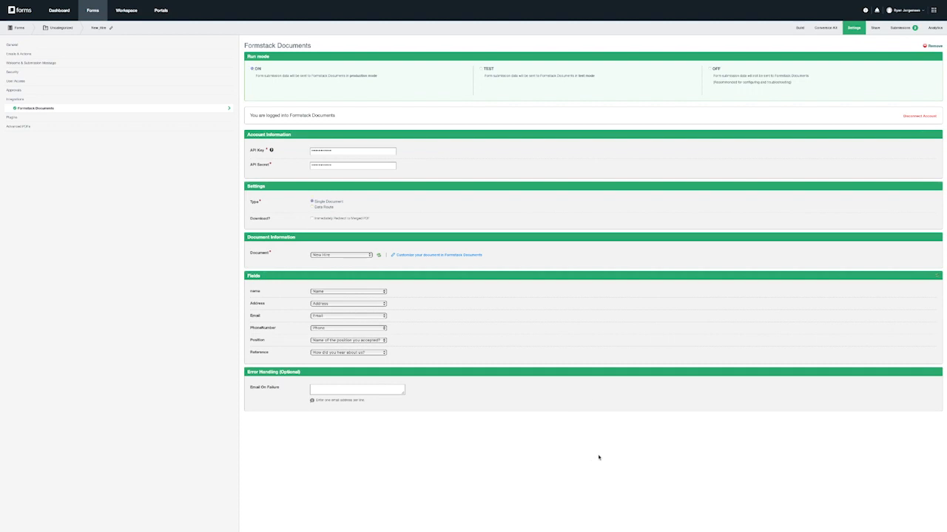
left_click(933, 10)
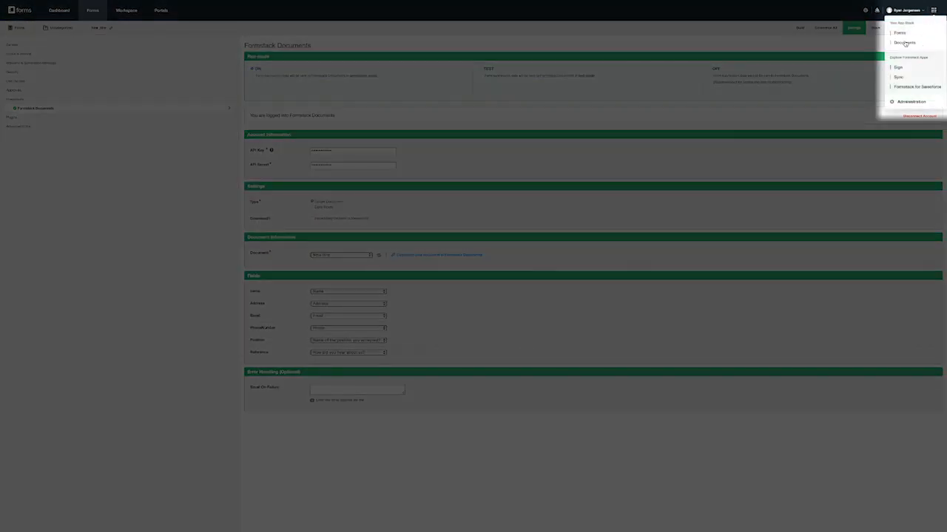
Step: Open the New Hire document in the Document Builder and add a blank line after Reference
left_click(903, 42)
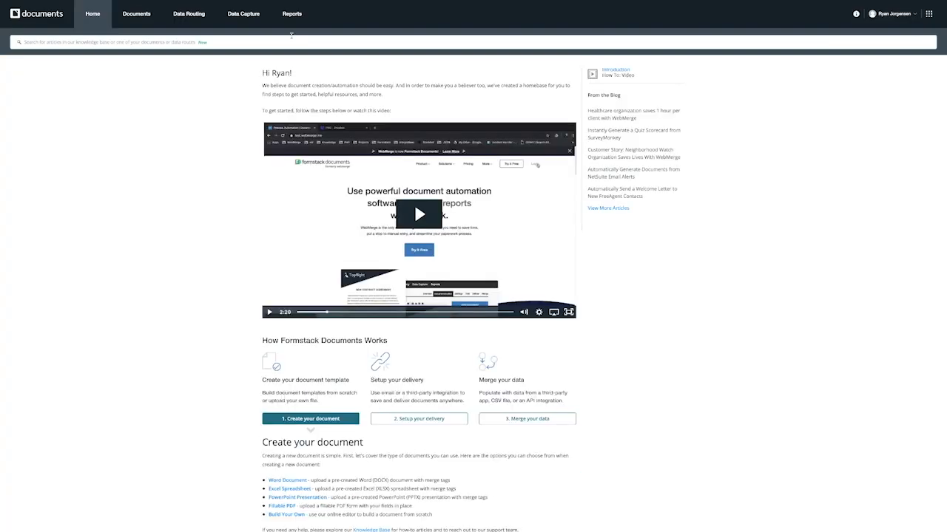
left_click(141, 19)
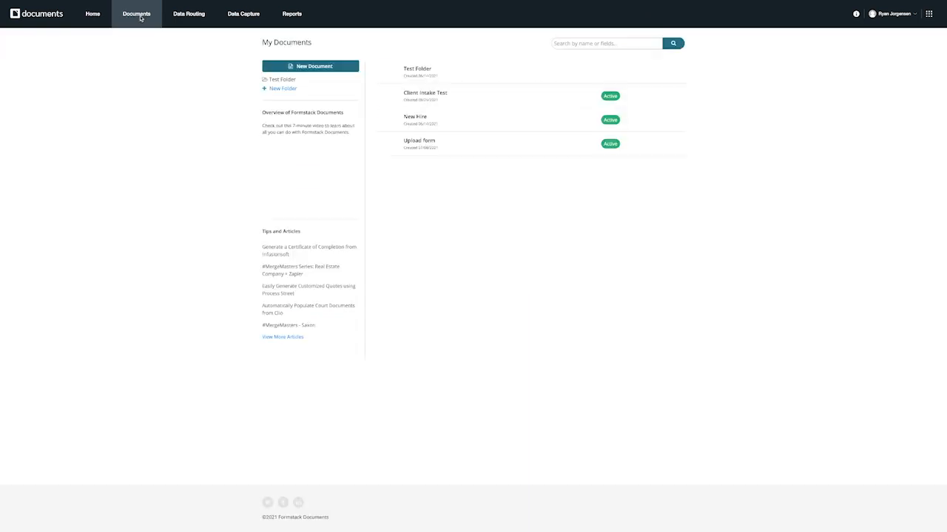
left_click(661, 125)
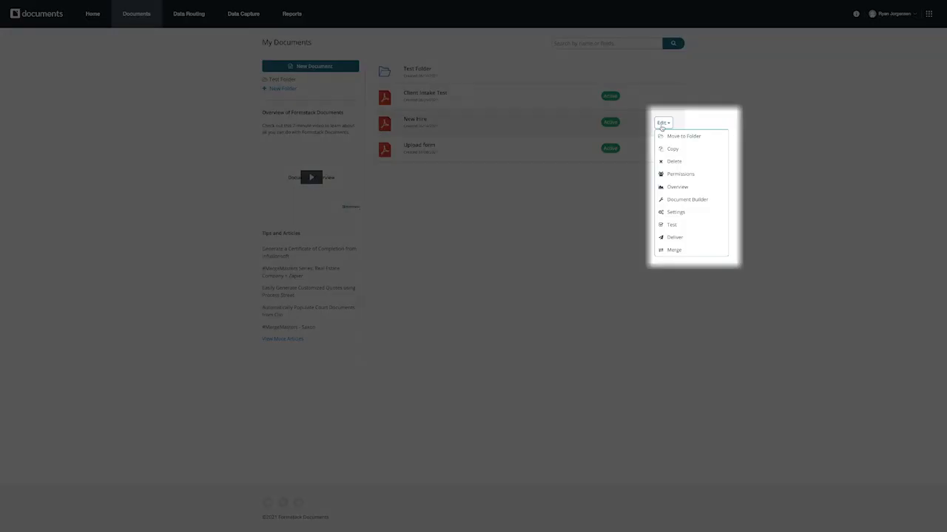
left_click(662, 129)
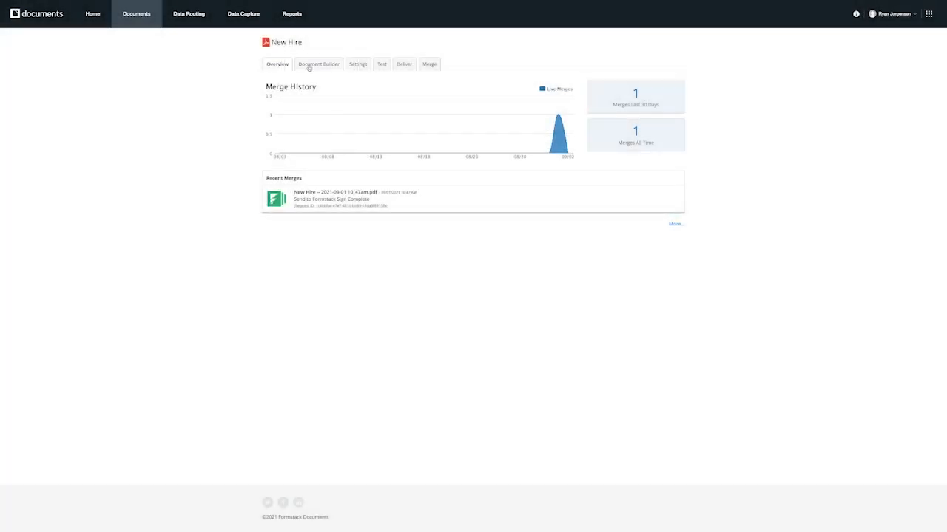
left_click(309, 65)
left_click(329, 220)
key("Return")
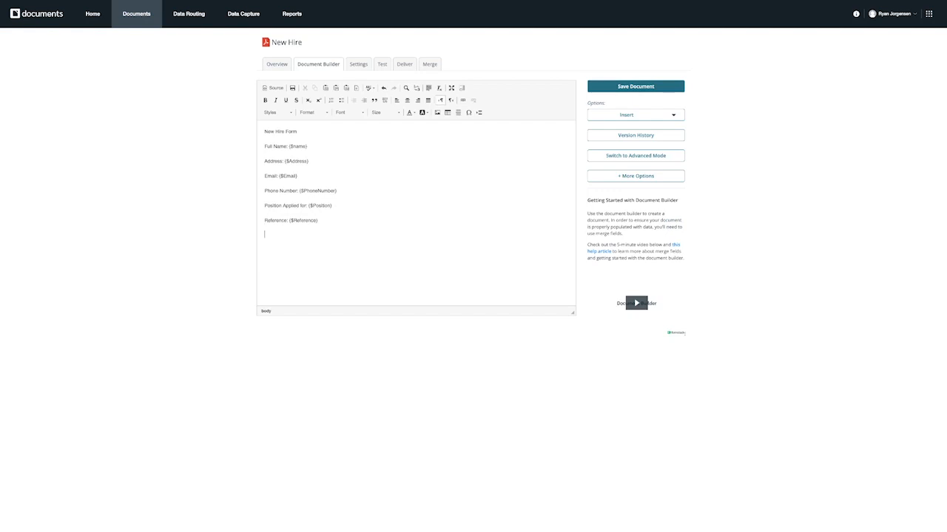
Step: Insert a Formstack Sign e-signature tag for signer 1 below Reference
left_click(676, 118)
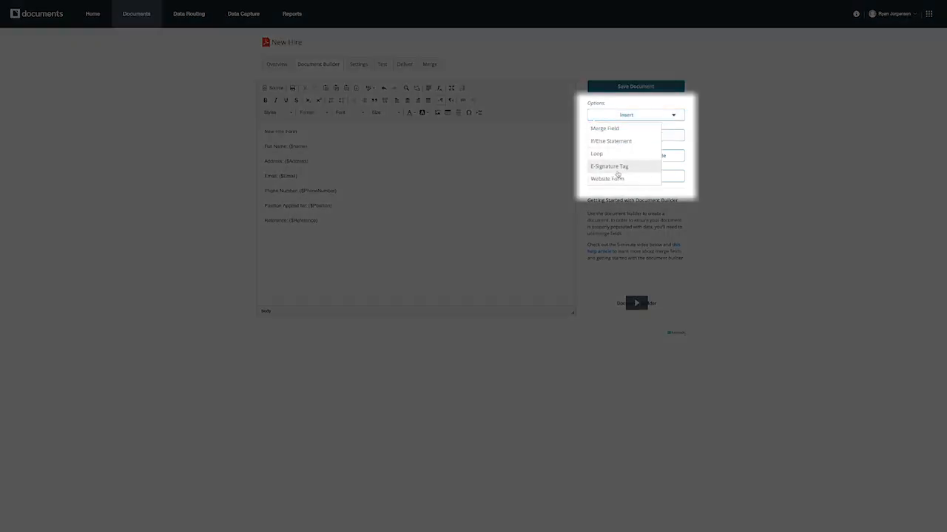
left_click(618, 173)
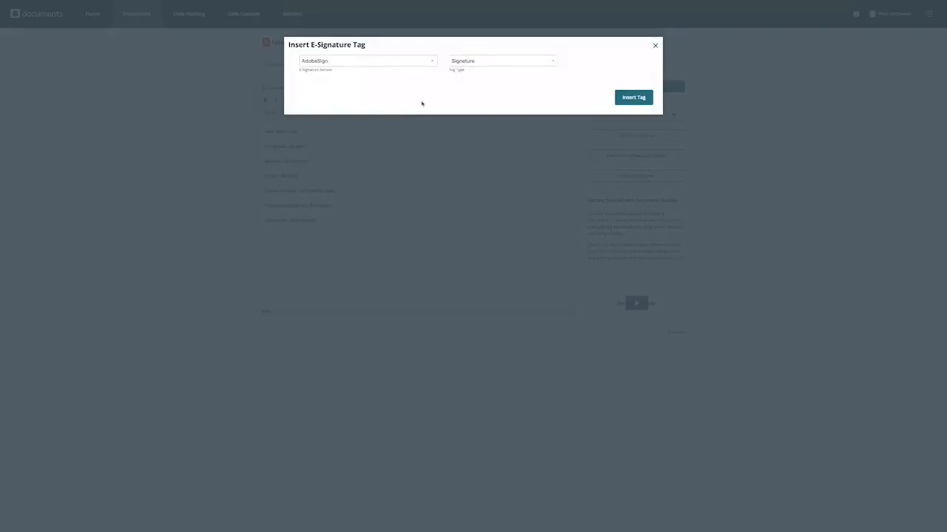
left_click(377, 62)
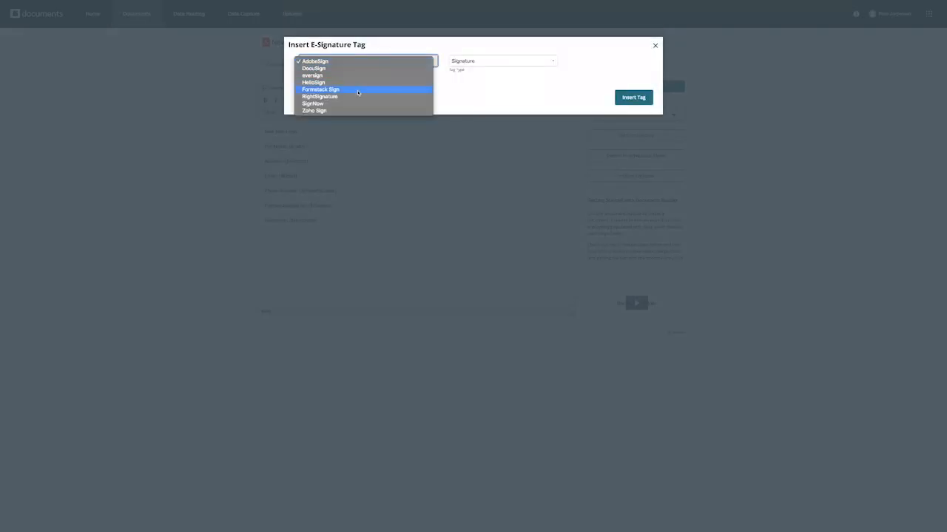
left_click(357, 92)
left_click(633, 99)
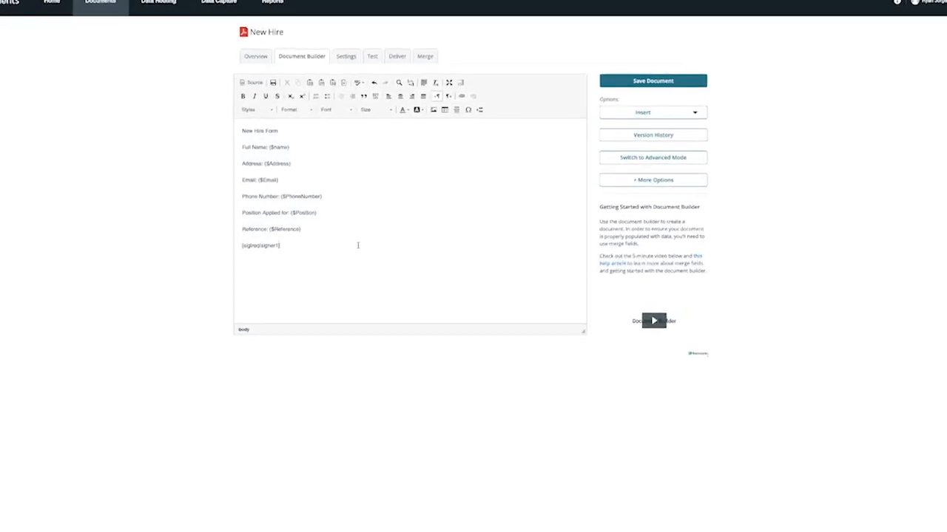
key("BackSpace")
type("2")
key("BackSpace")
type("1")
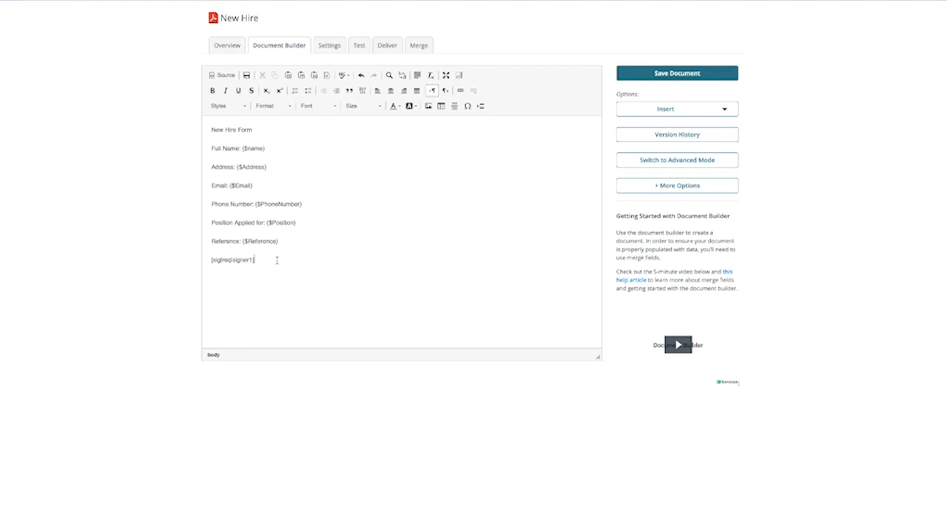
Step: Set the signature tag's text colour to white so it stays hidden
left_click_drag(276, 260, 204, 256)
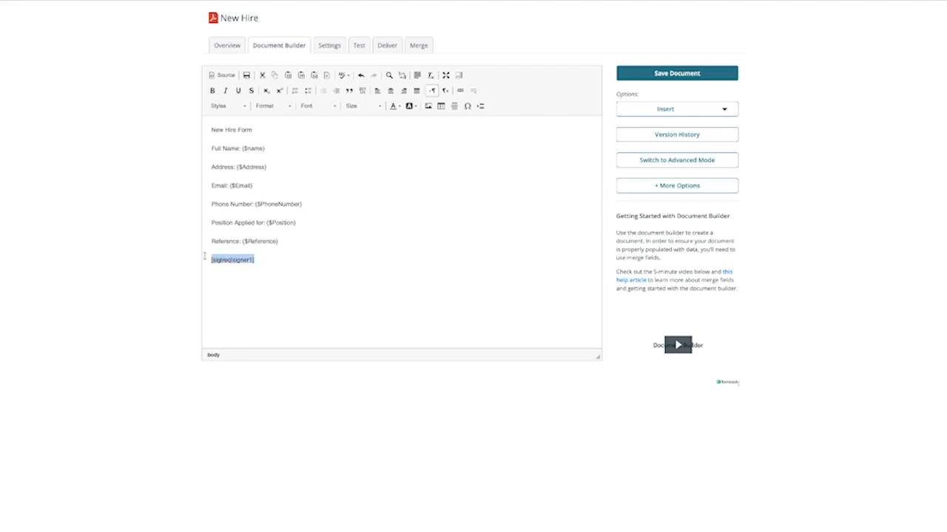
left_click(393, 107)
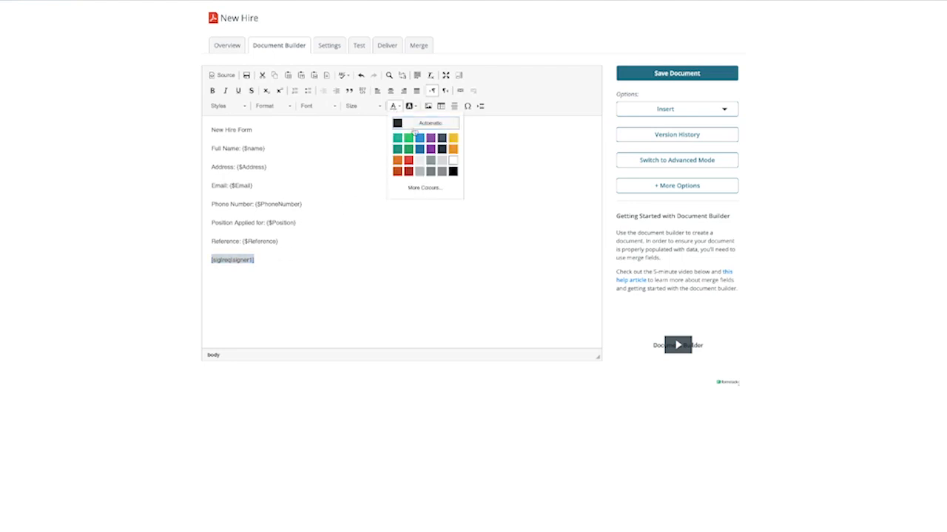
left_click(452, 161)
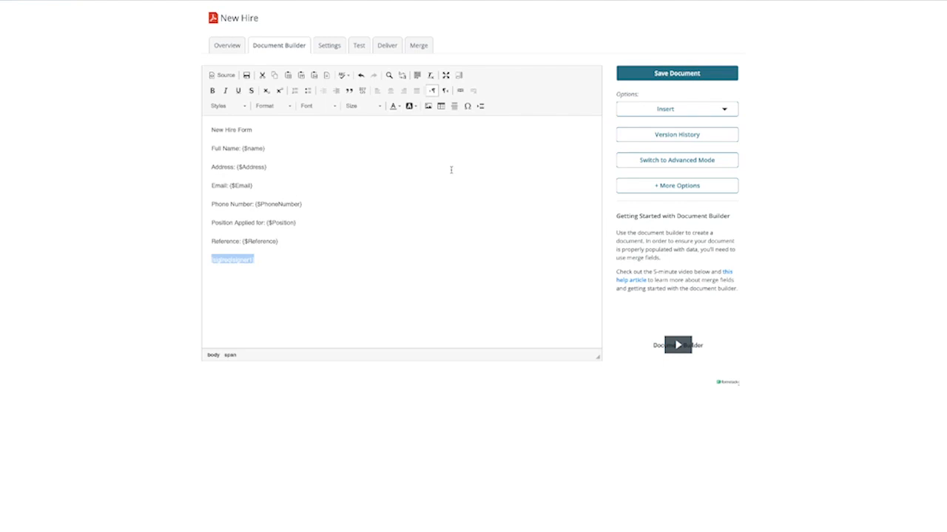
left_click(298, 259)
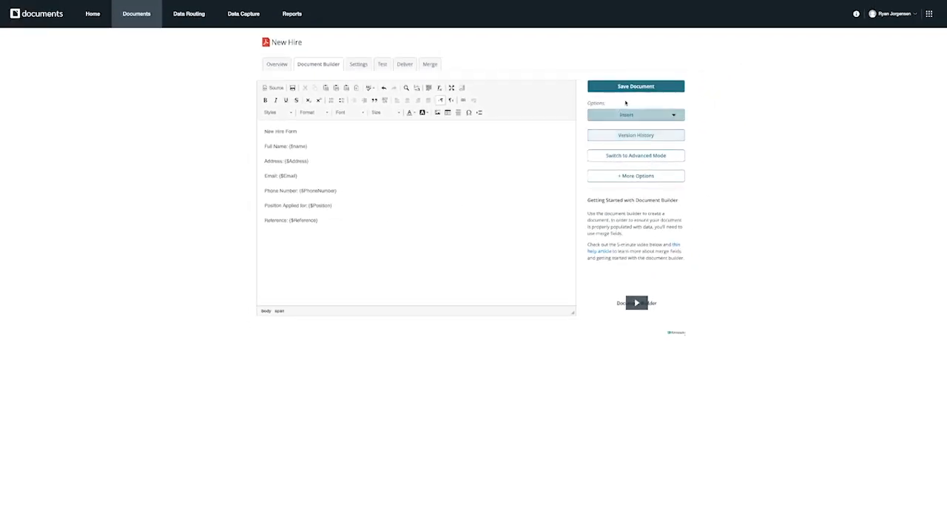
Step: Save the New Hire document and start a new delivery from the Deliver tab
left_click(629, 86)
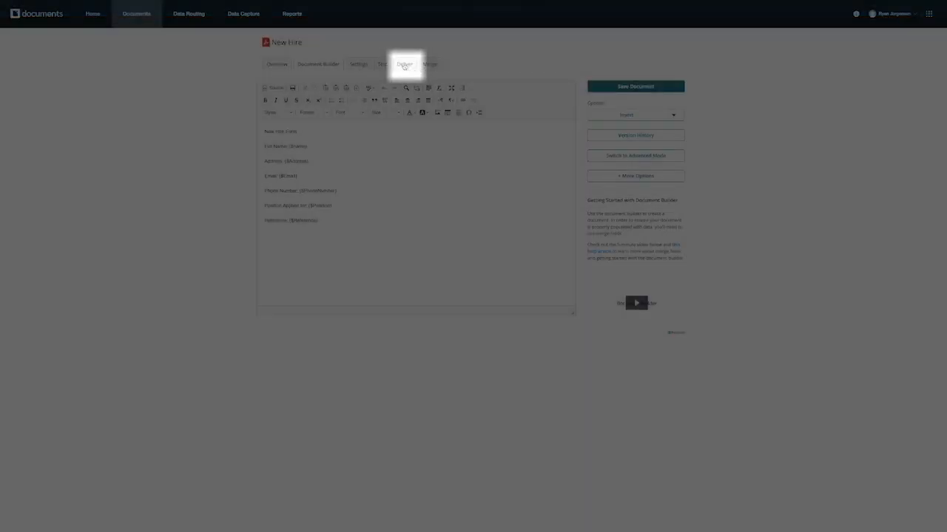
left_click(404, 65)
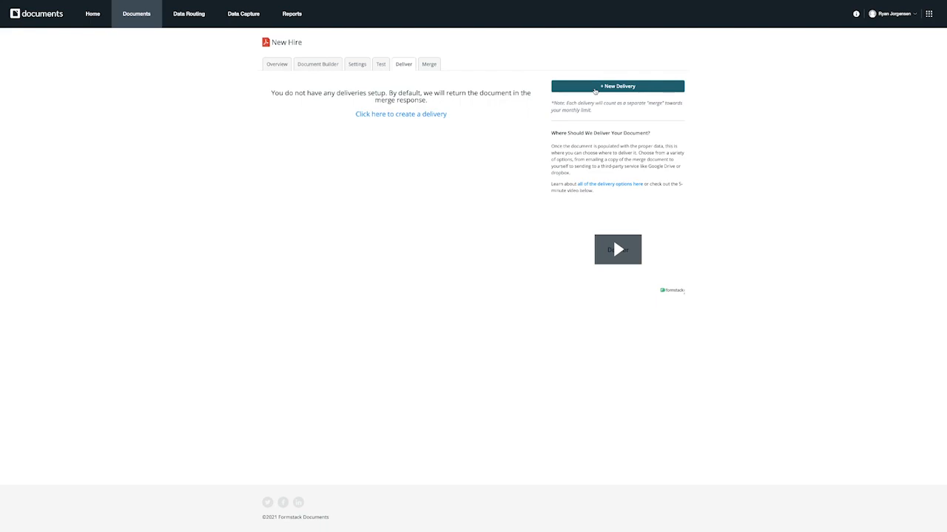
left_click(594, 90)
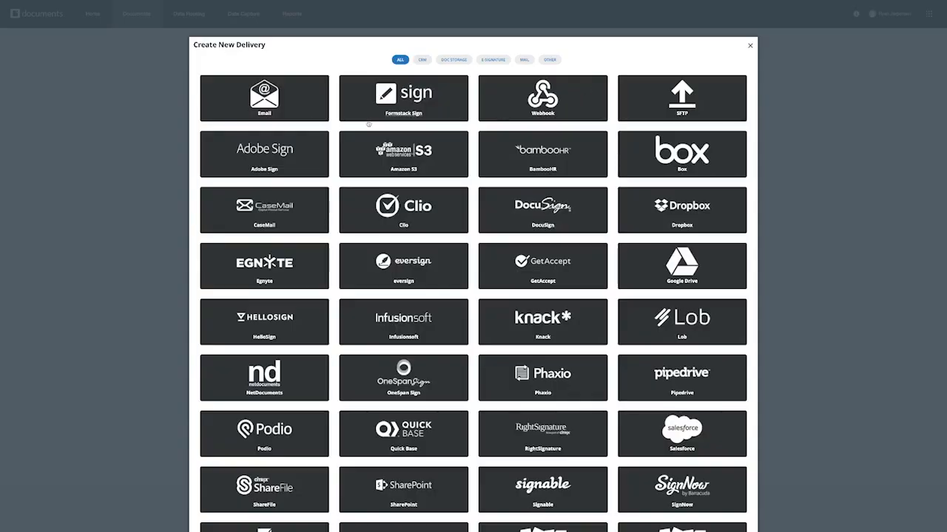
Step: Create an Email delivery addressed to the HR team's address with subject 'New Hire Form'
left_click(265, 109)
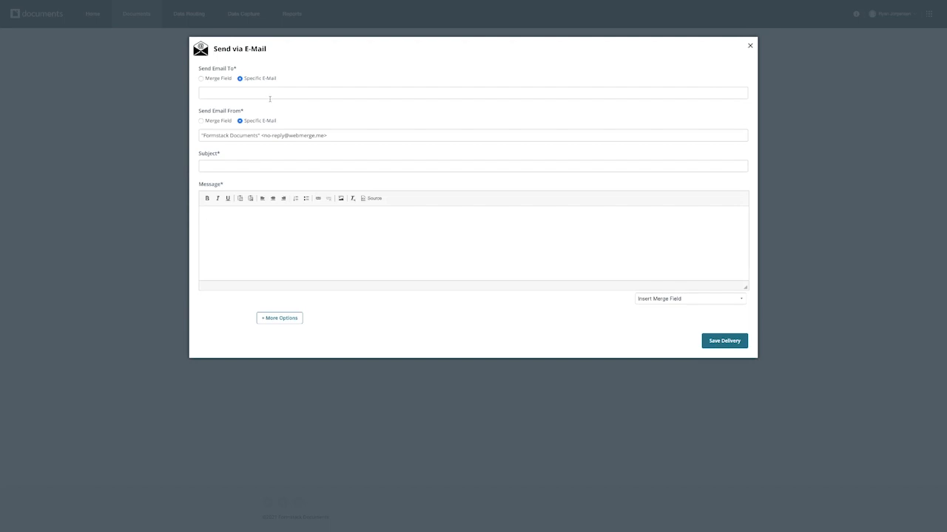
left_click(272, 95)
type("Hr@")
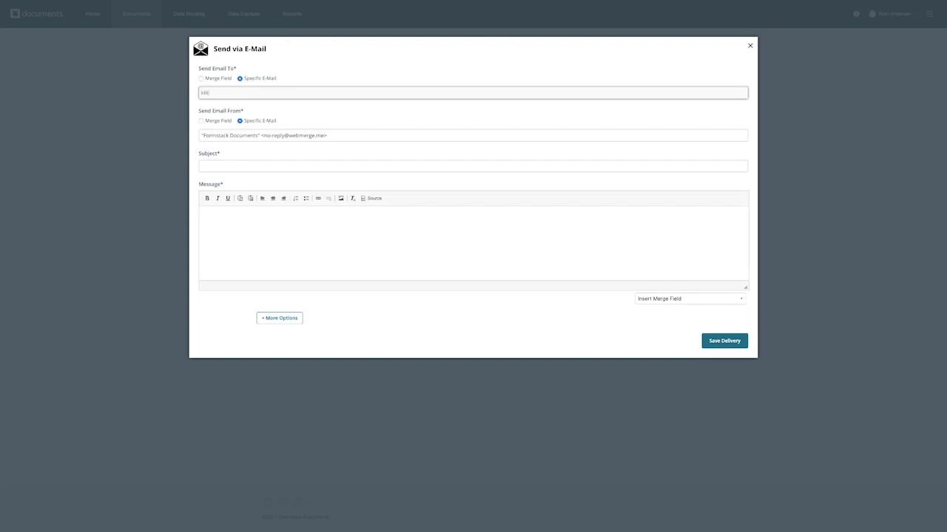
key("BackSpace")
key("BackSpace")
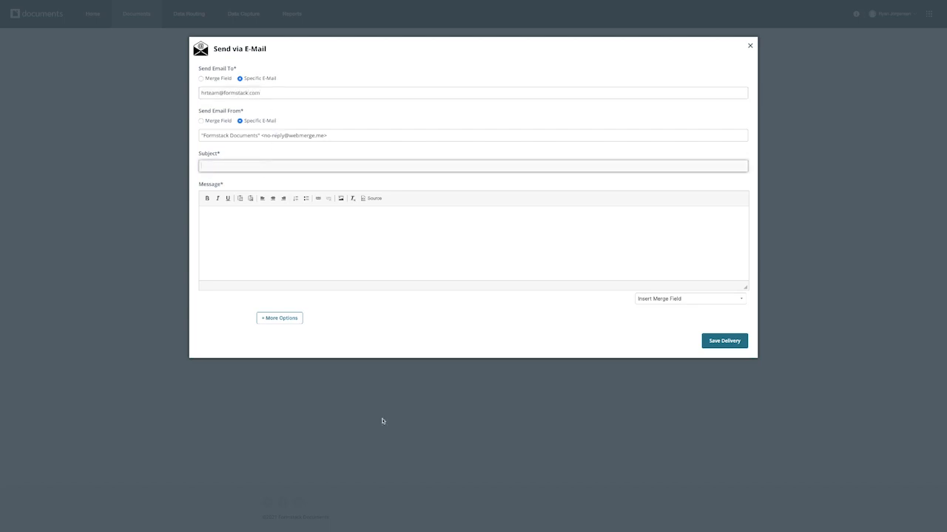
left_click(294, 164)
type("New Hire Form")
Step: Write the 'Hello HR Team,' message ending with the {$name} merge field, and save the delivery
left_click(310, 226)
type("Hello ")
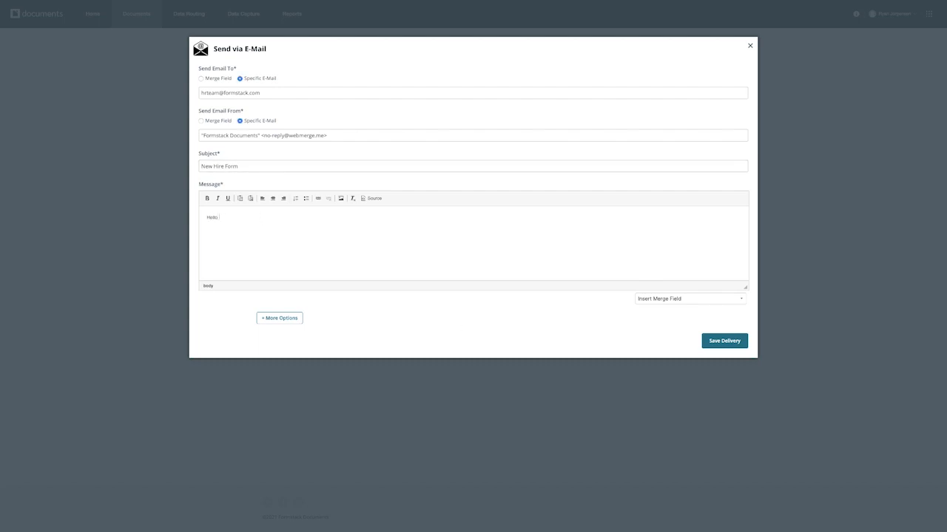
type("HR Team,")
key("Return")
type("Please review the most recent signed and completed new hire form from")
left_click(660, 299)
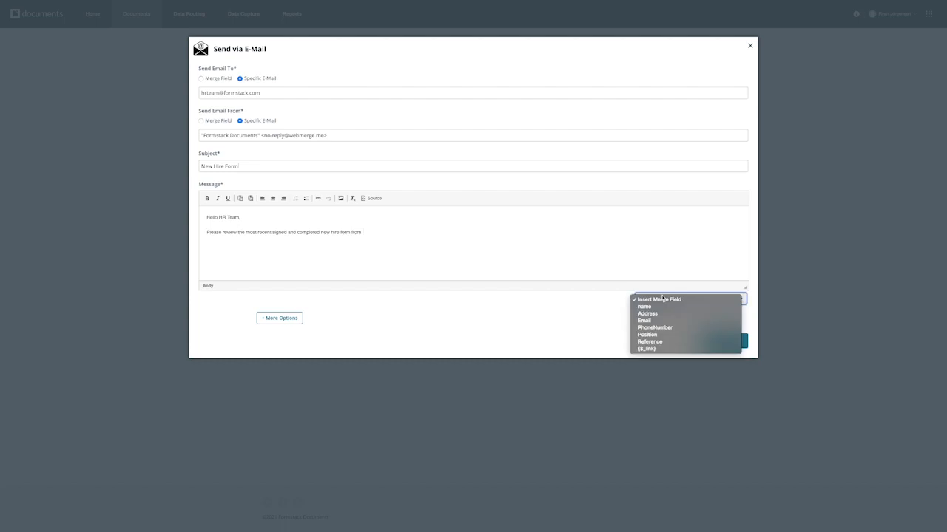
left_click(657, 321)
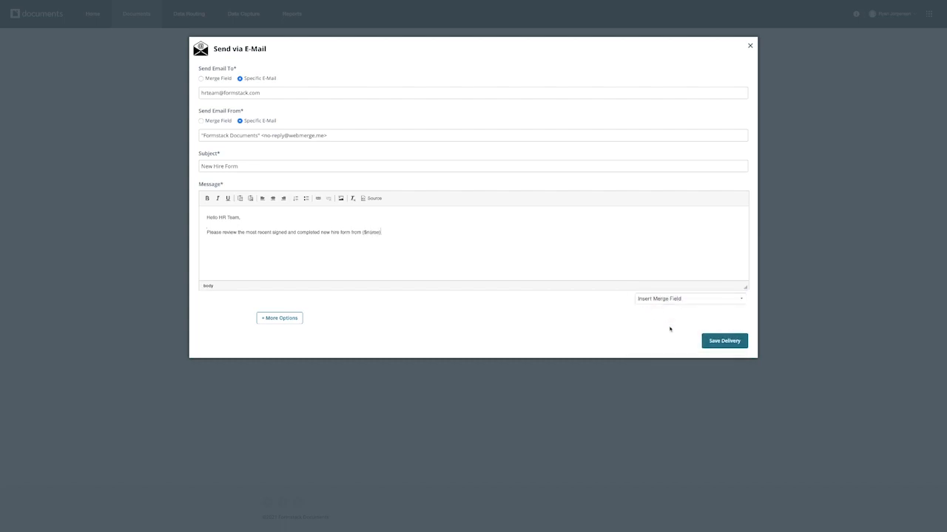
left_click(724, 341)
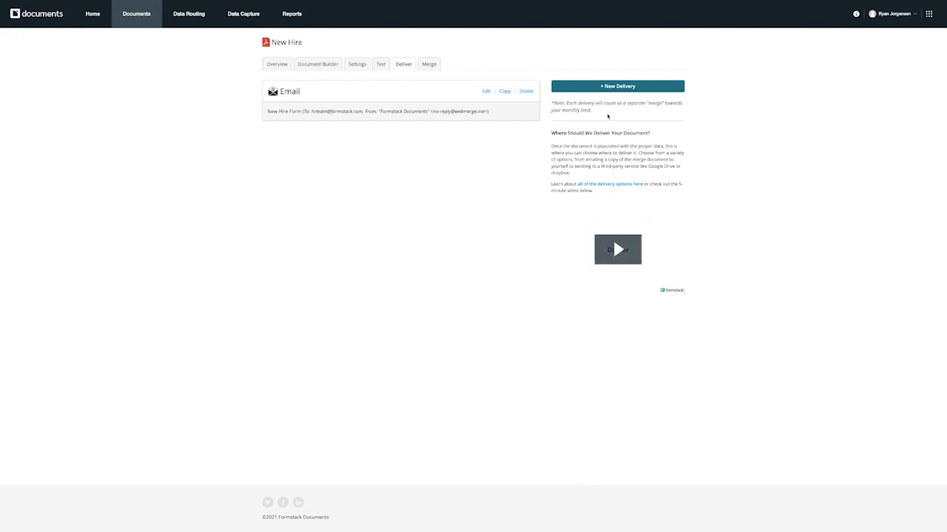
Step: Add a Formstack Sign delivery and sign in to the Formstack Sign account with the saved login
left_click(610, 87)
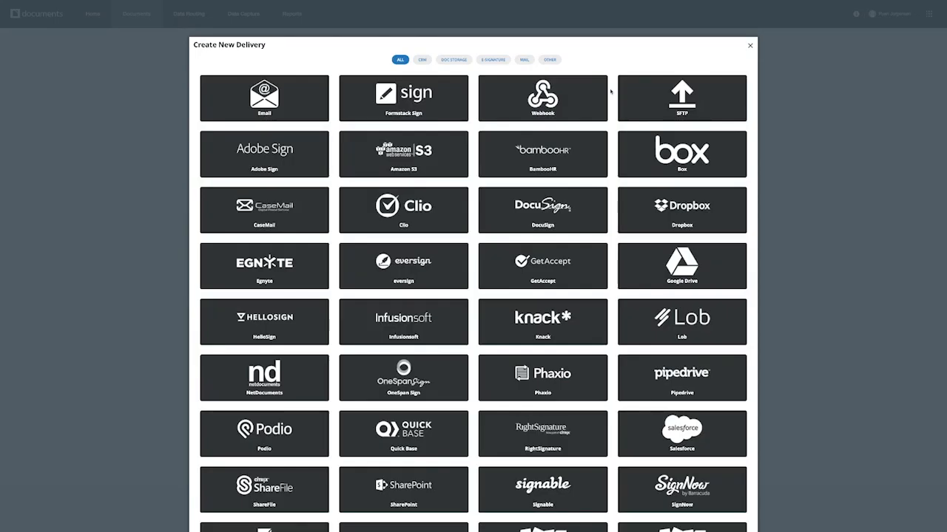
left_click(415, 107)
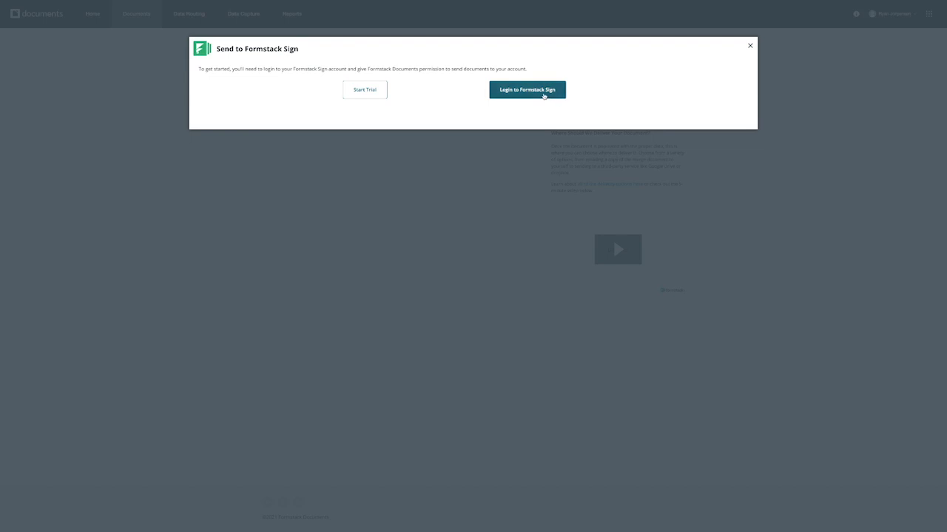
left_click(544, 92)
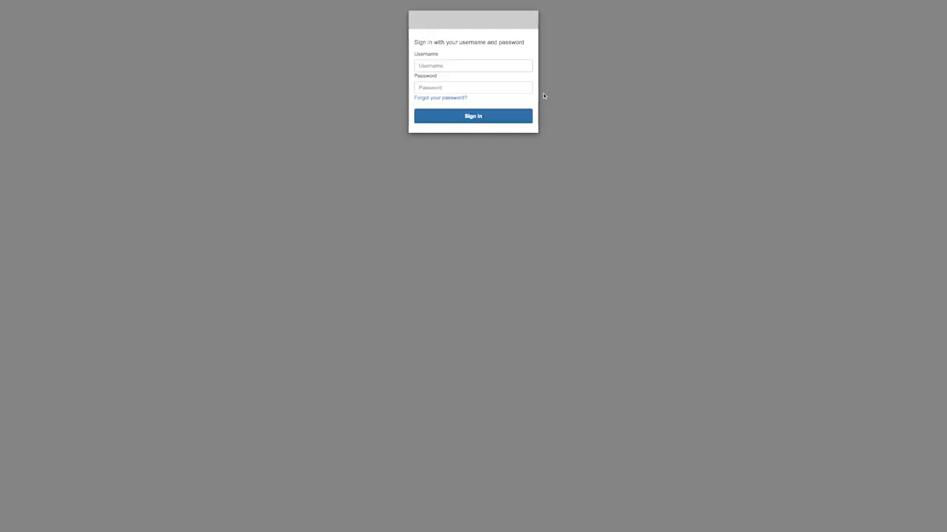
key("Return")
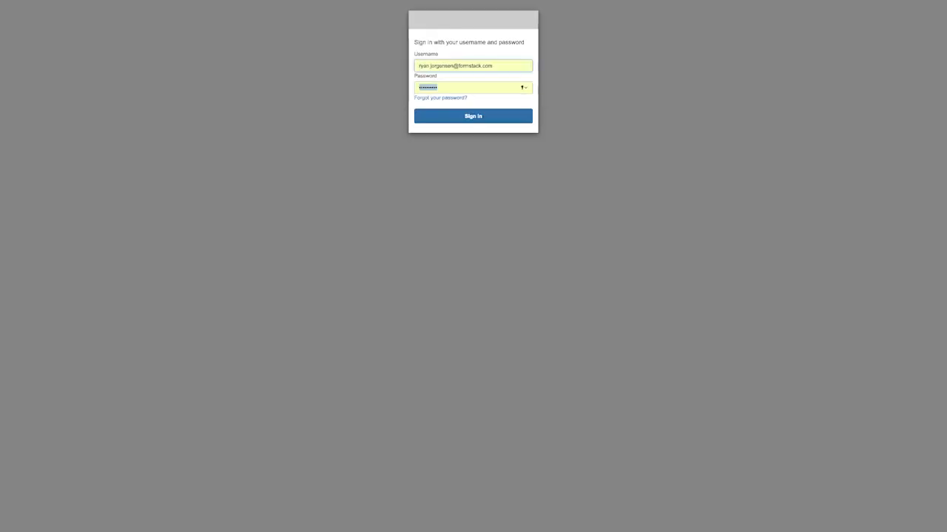
left_click(484, 119)
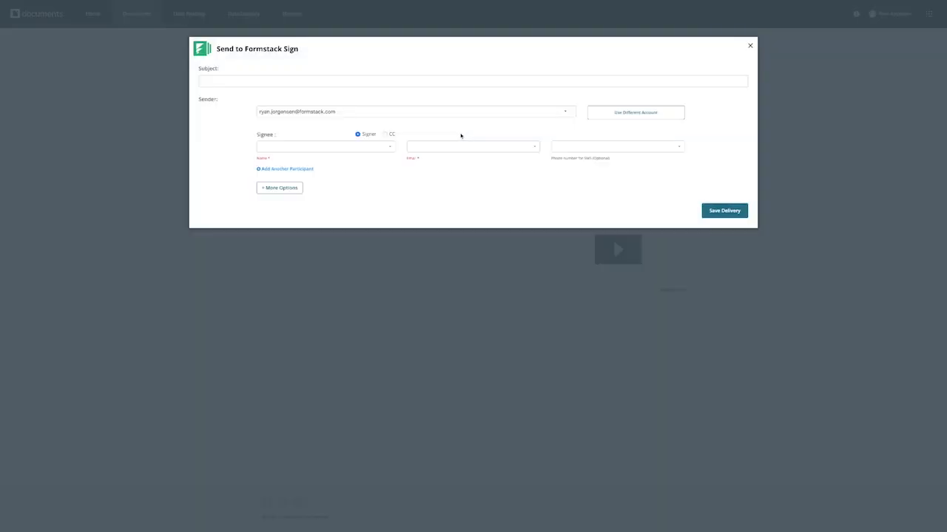
Step: Set subject 'New Hire Form', signee name to 'name', email to 'Email', and phone empty
left_click(319, 82)
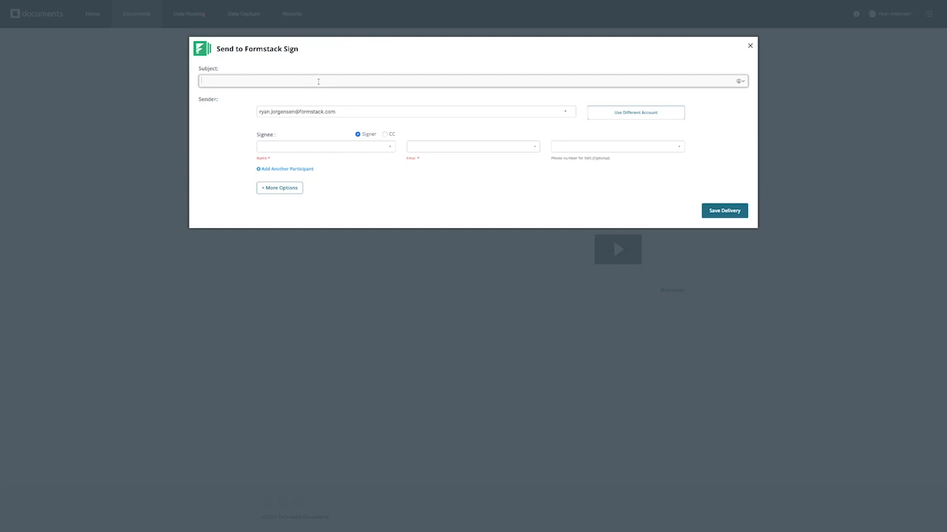
type("New Hire Form")
left_click(367, 149)
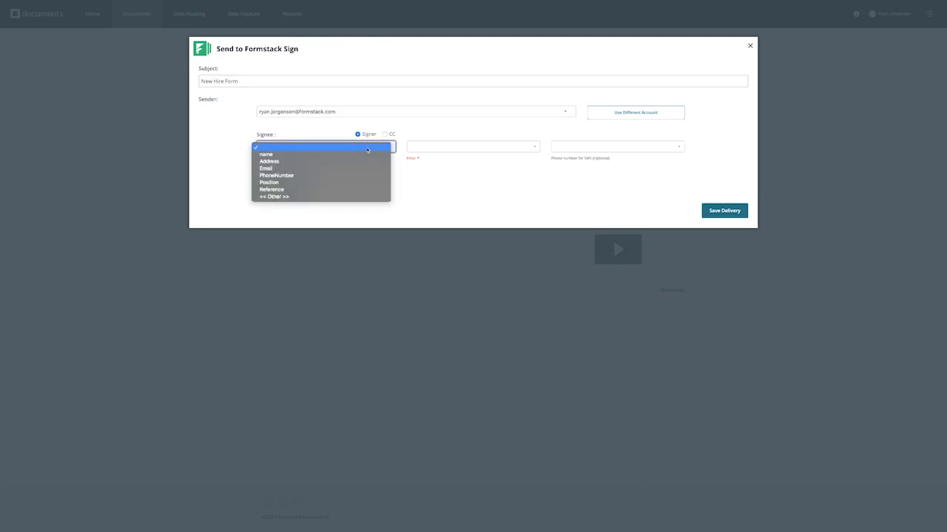
left_click(363, 155)
left_click(443, 151)
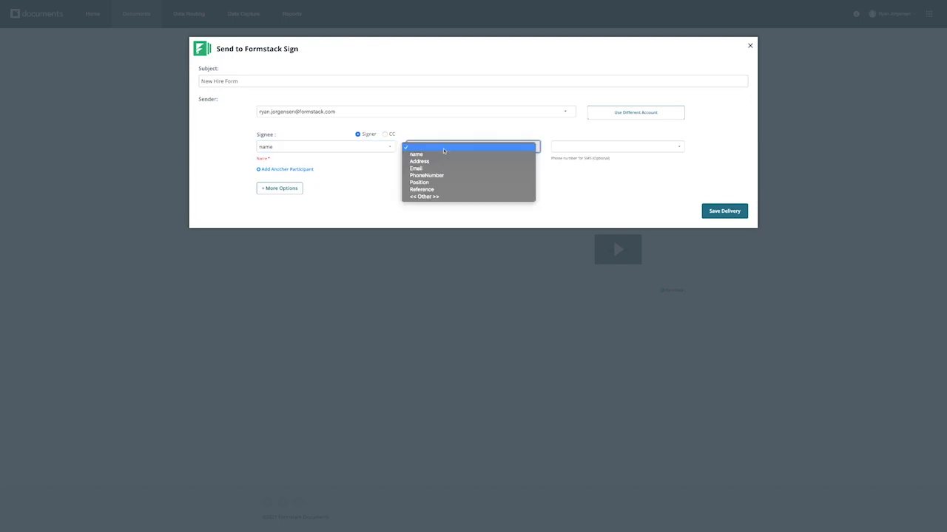
left_click(439, 169)
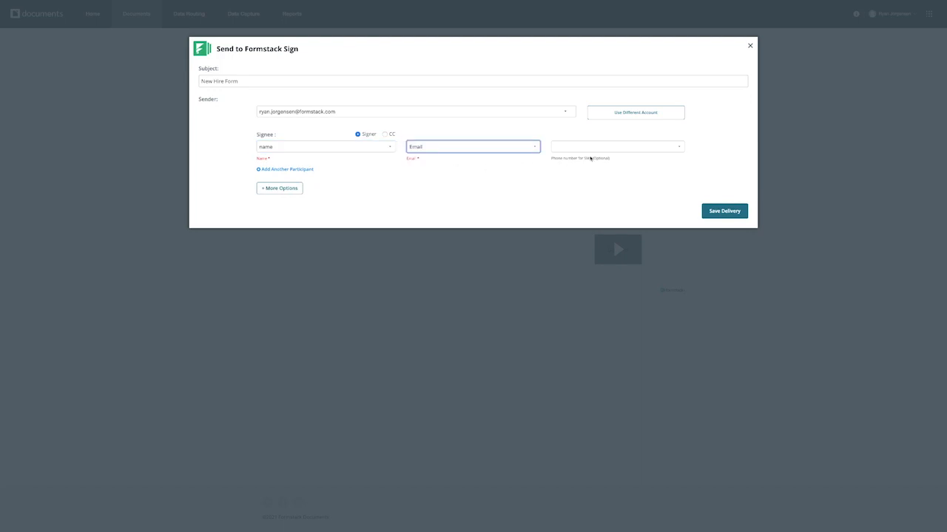
left_click(596, 148)
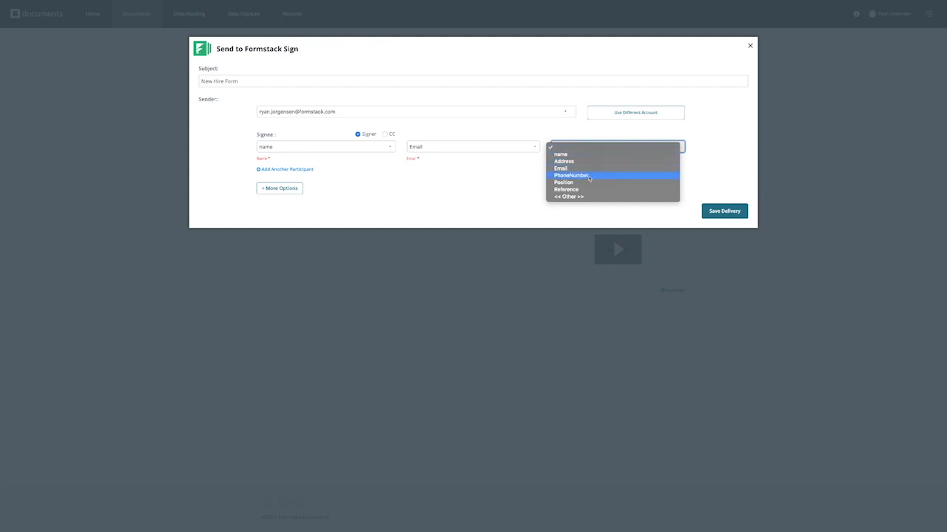
left_click(620, 147)
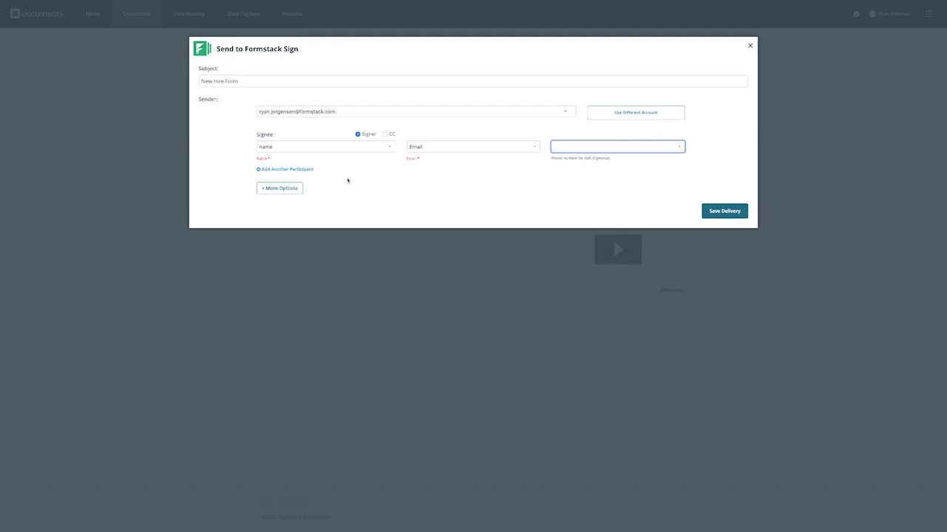
Step: Add a second participant, toggle it between CC and signer, then remove it
left_click(305, 169)
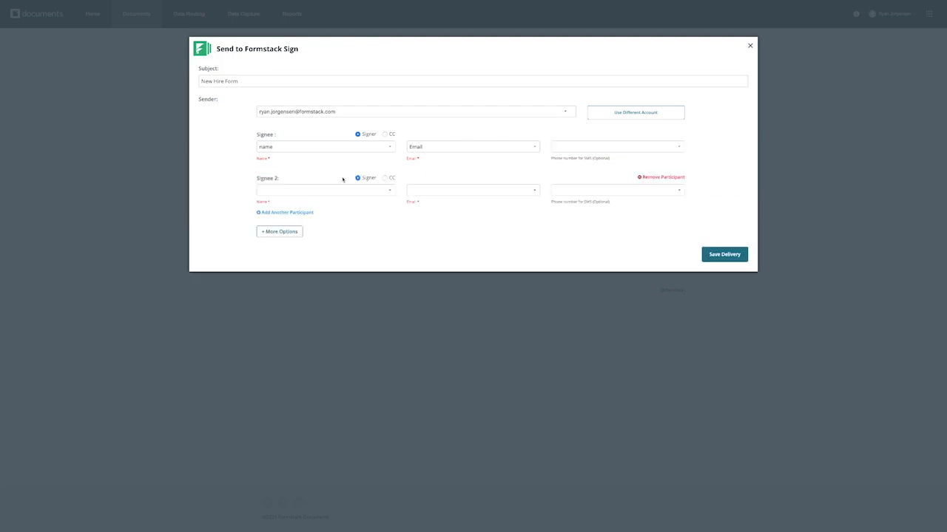
left_click(384, 179)
left_click(359, 179)
left_click(663, 179)
left_click(543, 278)
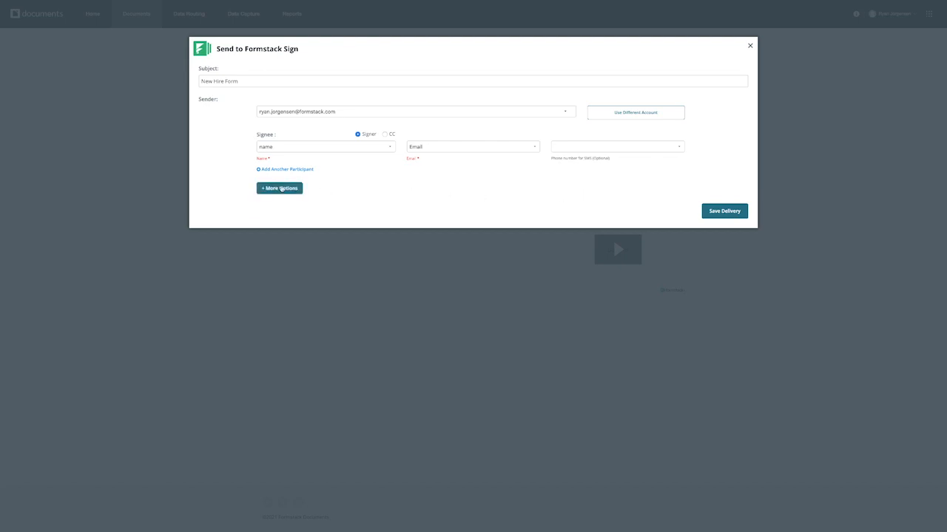
Step: Set the Formstack Sign delivery to delay other deliveries until signing completes, then save it
left_click(280, 189)
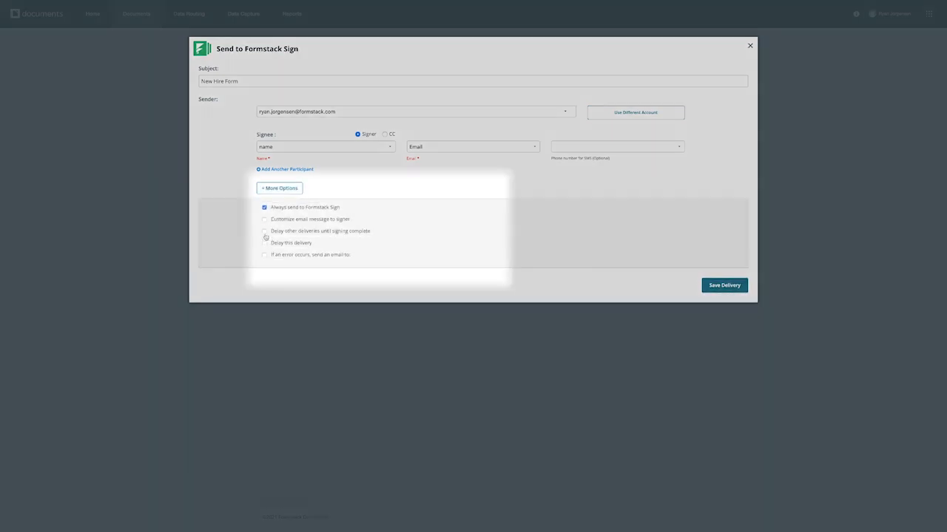
left_click(264, 232)
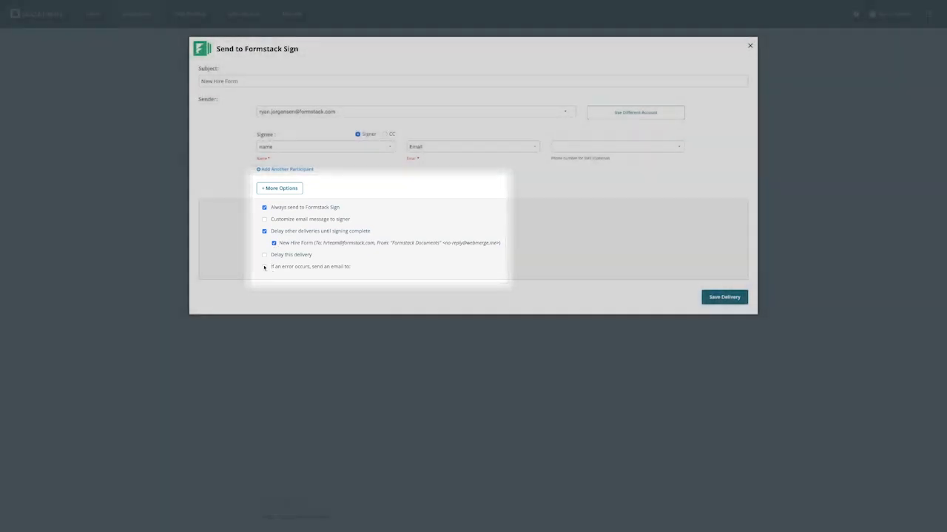
left_click(264, 267)
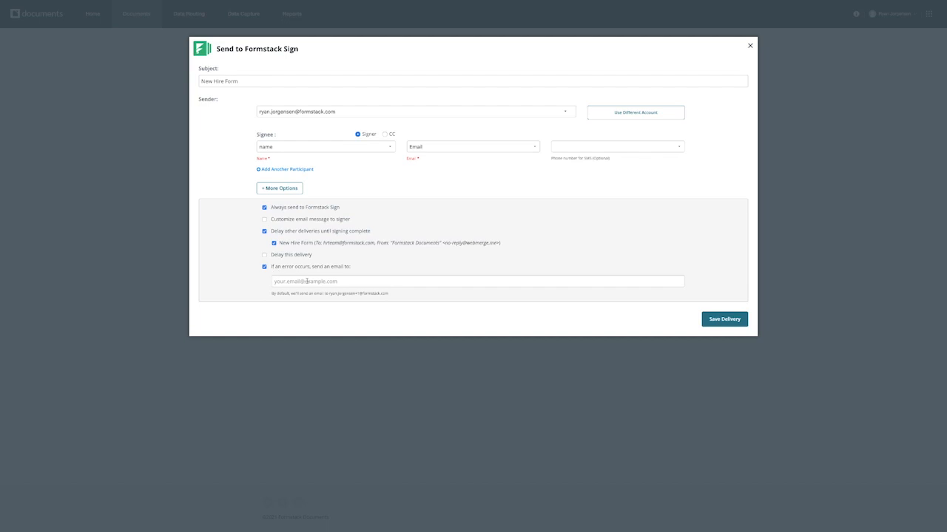
left_click(264, 267)
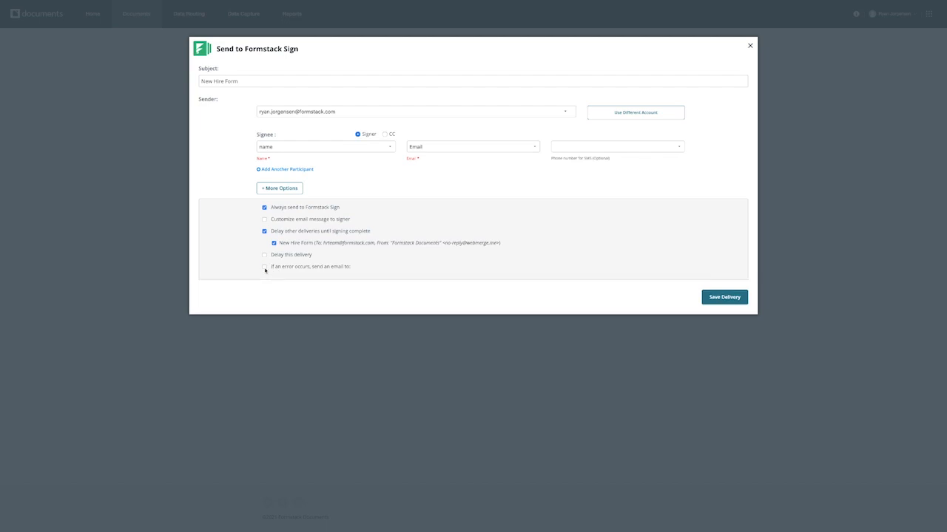
left_click(724, 298)
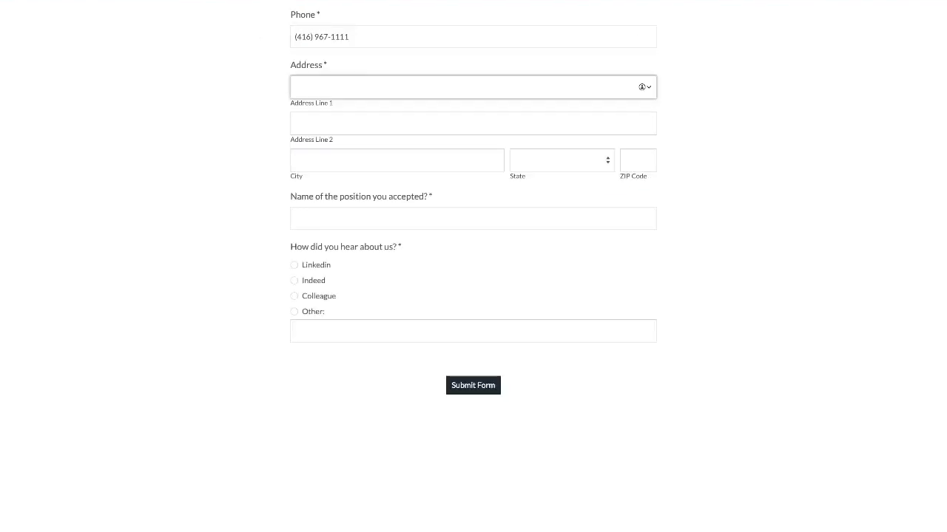
Step: Fill in the new hire's street address, city and ZIP code, and enter the job title 'Customer Success Manager'
left_click(374, 160)
type("Sunny Town")
left_click(575, 169)
key("Tab")
type("95216")
key("Tab")
type("Customer Success Manager")
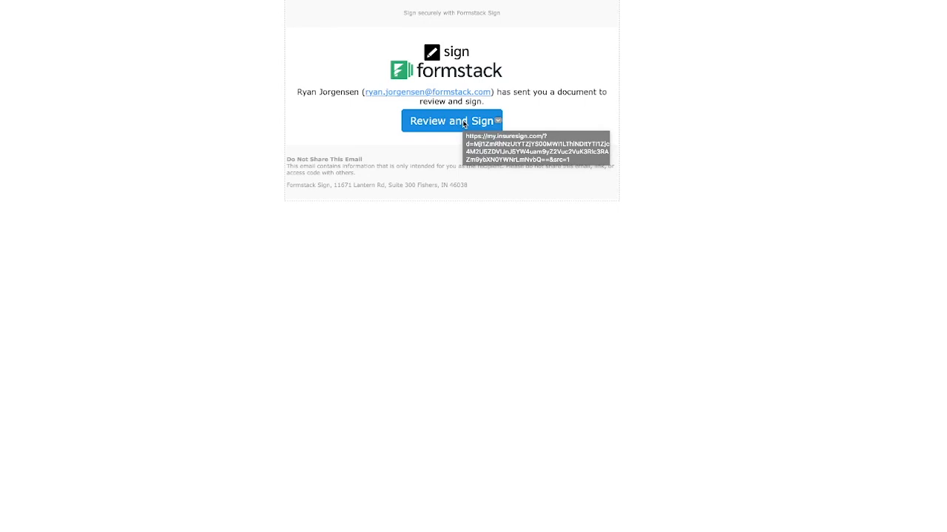
Step: Sign and submit the New Hire Form, agree to the consent, then open the attached 'New Hire Form - Signed.pdf'
left_click(463, 123)
left_click(337, 232)
left_click(560, 200)
left_click(503, 13)
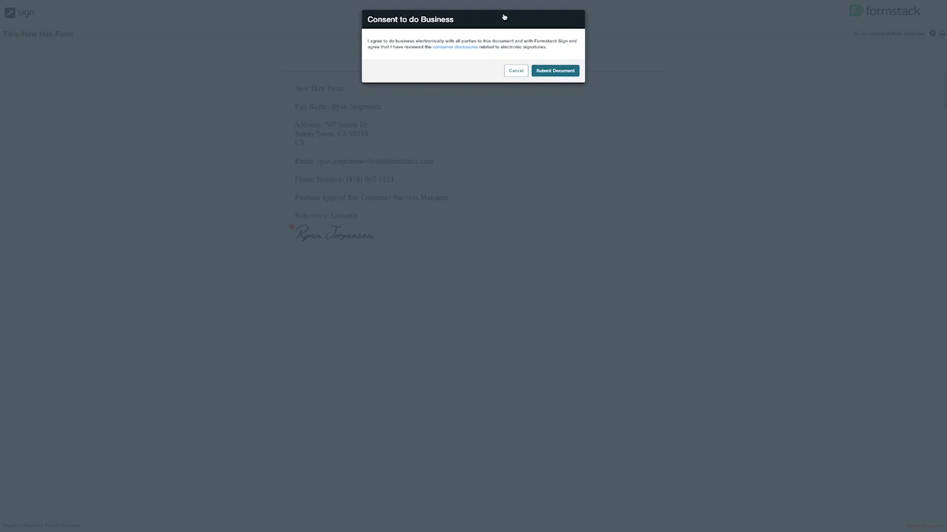
left_click(556, 70)
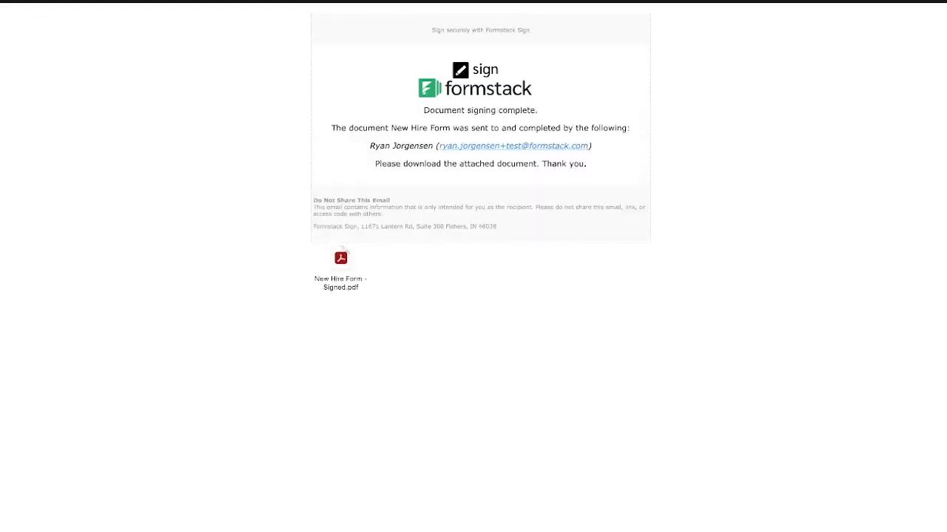
left_click(340, 269)
left_click(339, 269)
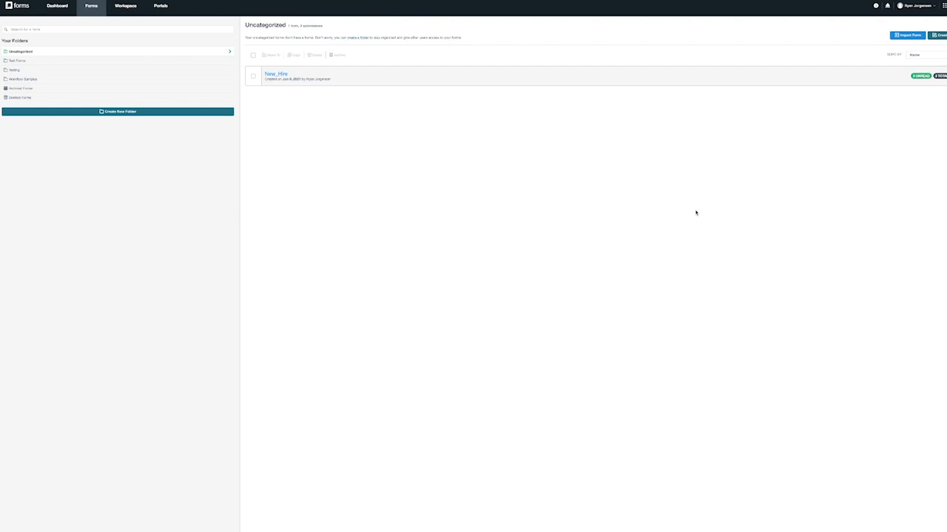
Step: Open the Resource Center from the help (?) icon in the Formstack Forms top bar
left_click(876, 6)
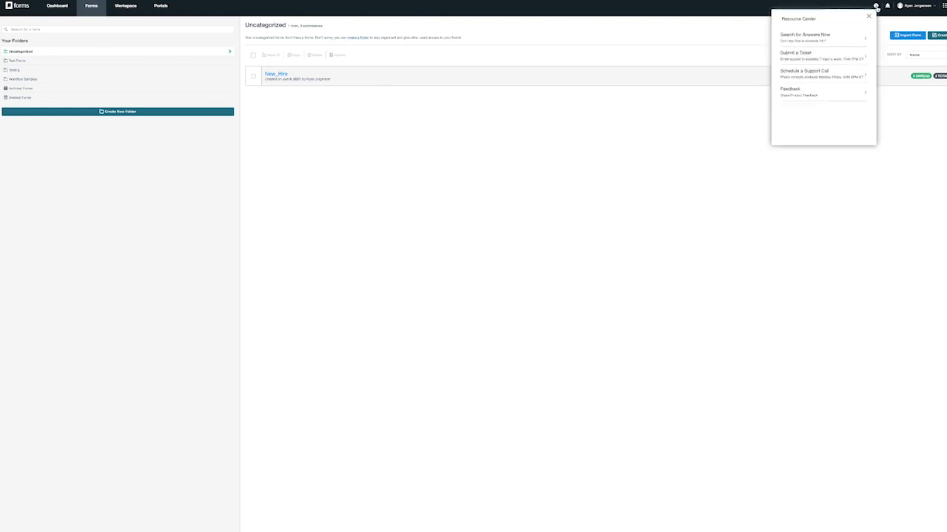